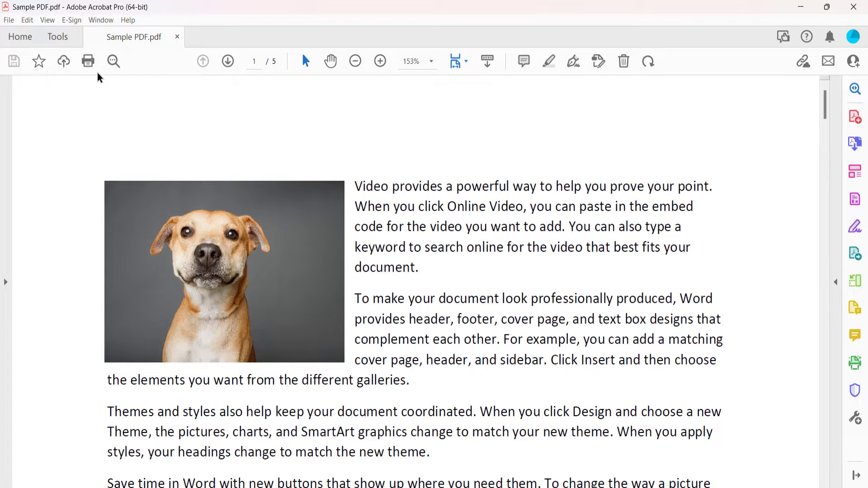
Step: Open the Page Transitions dialog from Organize Pages' More menu in the Tools overview
{"action": "left_click", "coordinate": [55, 38]}
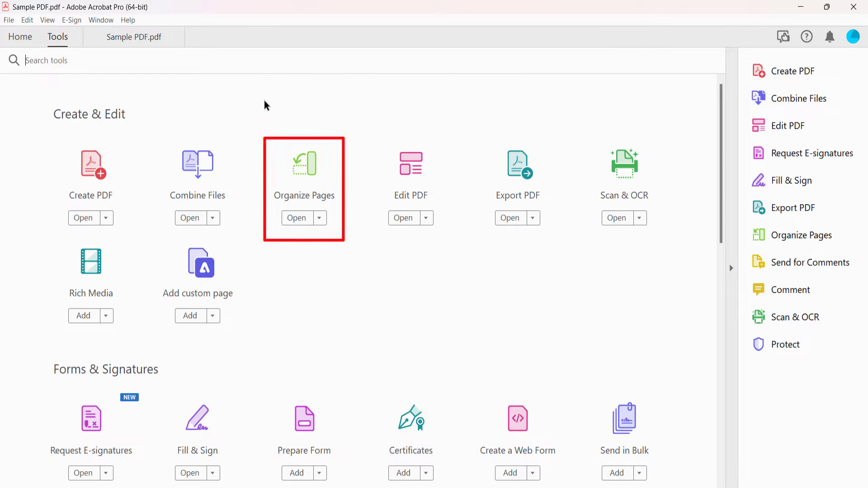
{"action": "left_click", "coordinate": [304, 163]}
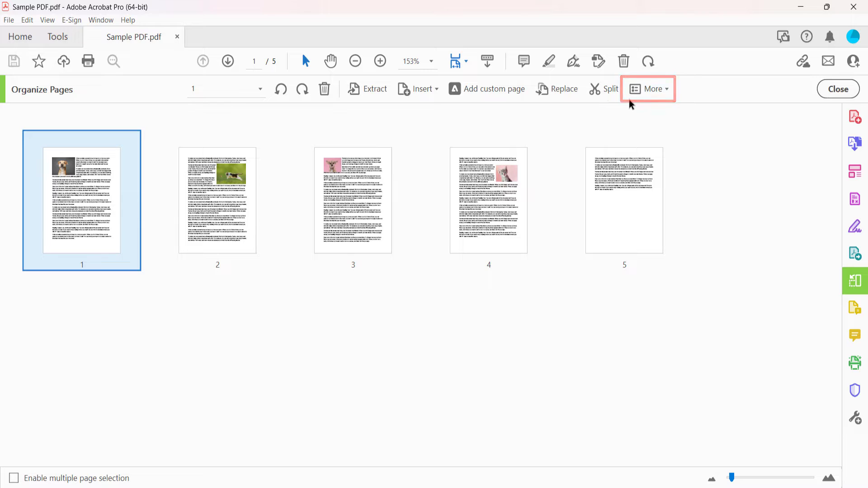
{"action": "left_click", "coordinate": [651, 86]}
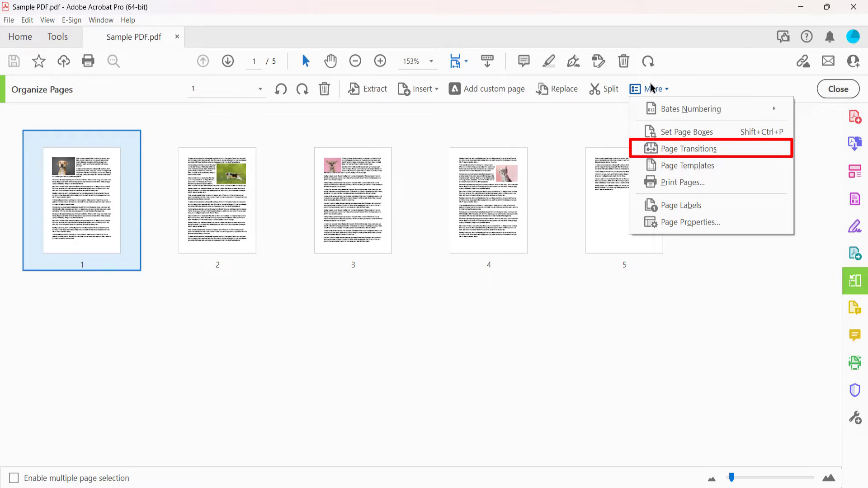
{"action": "left_click", "coordinate": [675, 149]}
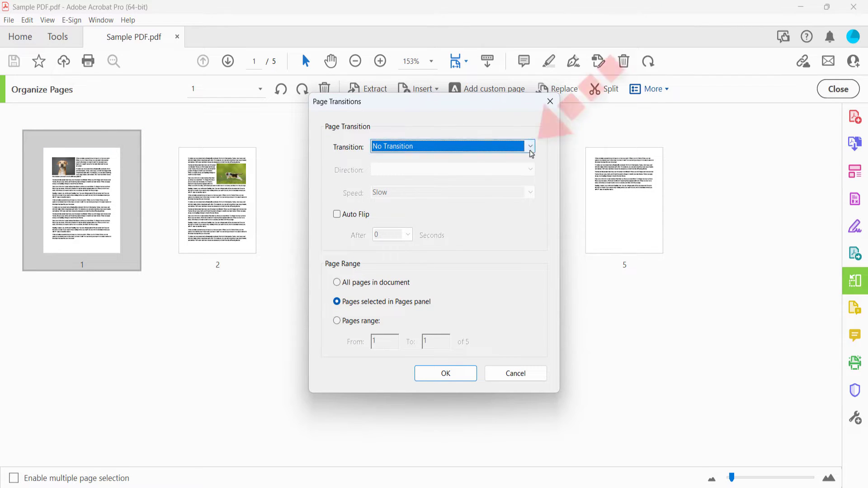
Step: Choose the Wipe transition, keeping direction Down and speed Slow
{"action": "left_click", "coordinate": [530, 147]}
{"action": "left_click_drag", "start_coordinate": [530, 171], "coordinate": [529, 196]}
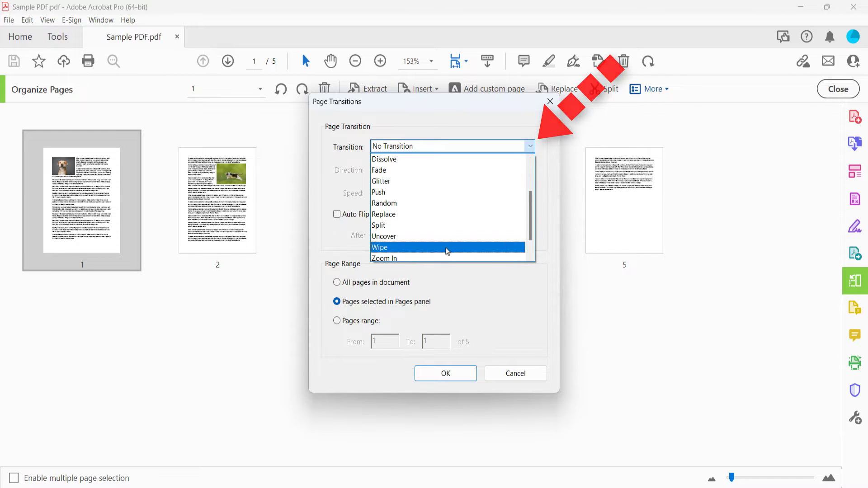
{"action": "left_click", "coordinate": [447, 248]}
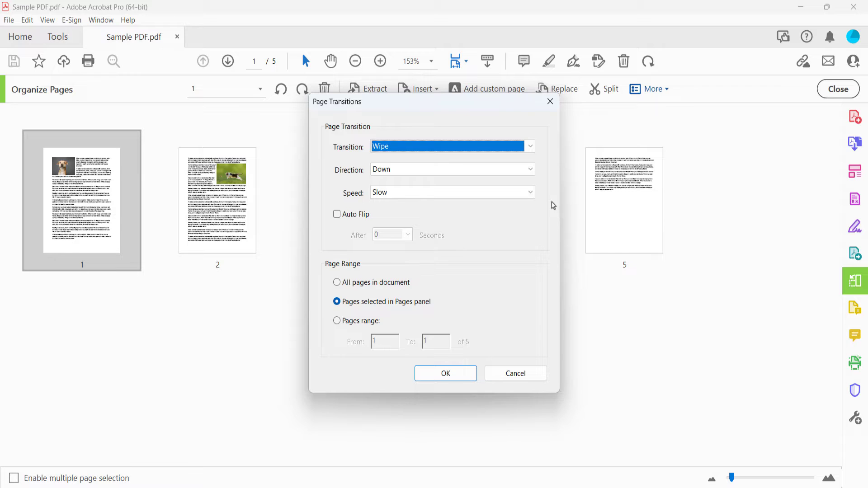
{"action": "left_click", "coordinate": [531, 170]}
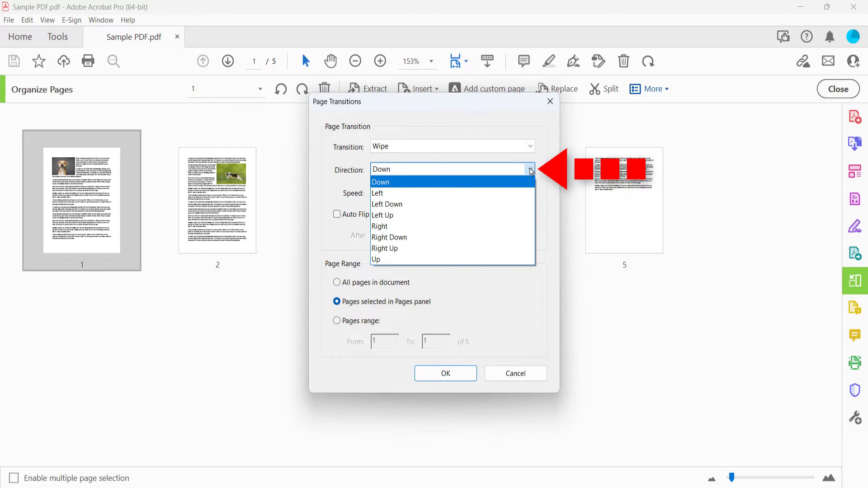
{"action": "left_click", "coordinate": [531, 171]}
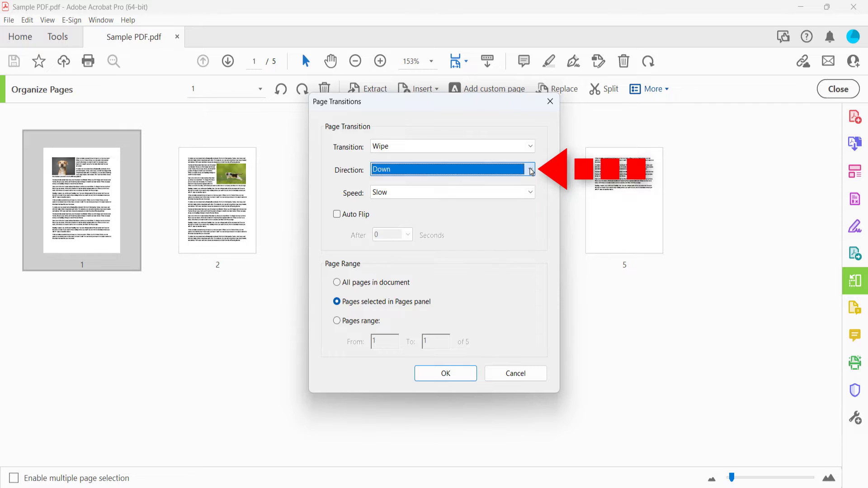
{"action": "left_click", "coordinate": [530, 195]}
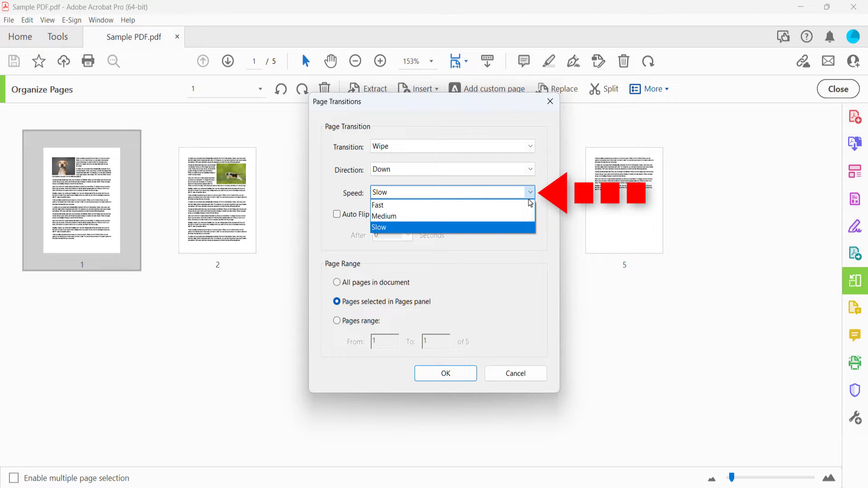
{"action": "left_click", "coordinate": [529, 192]}
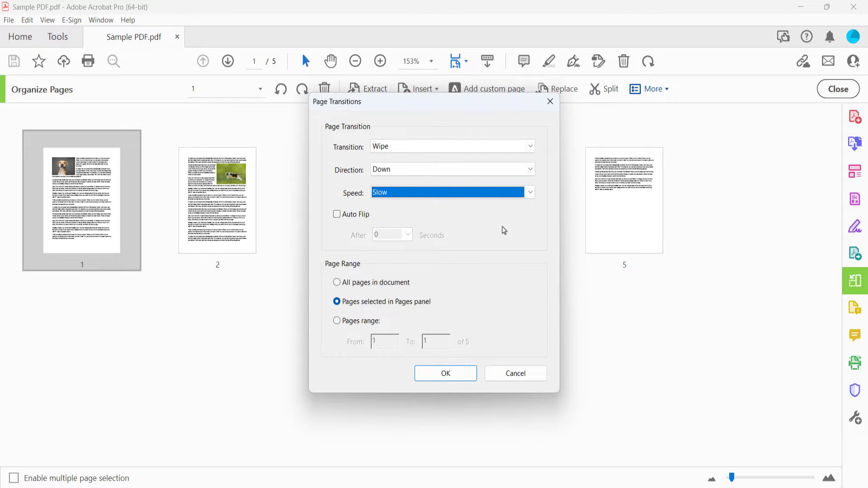
Step: Turn on Auto Flip so pages advance after 5 seconds
{"action": "left_click", "coordinate": [352, 212]}
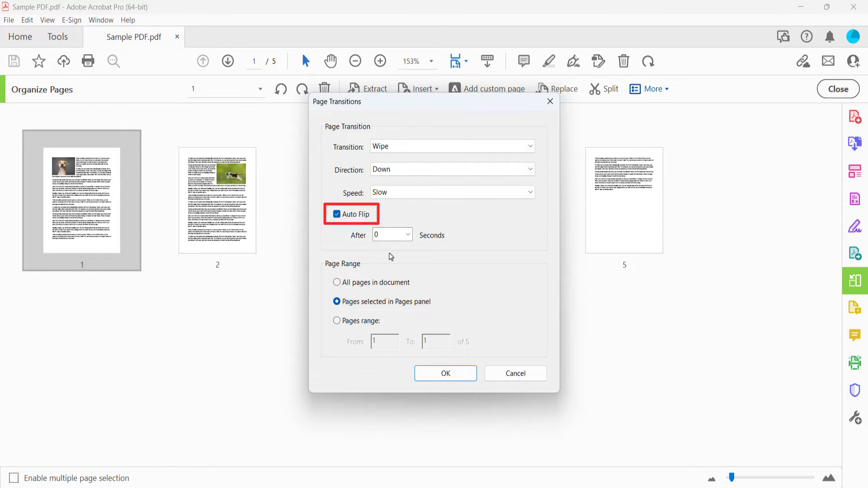
{"action": "left_click", "coordinate": [408, 235]}
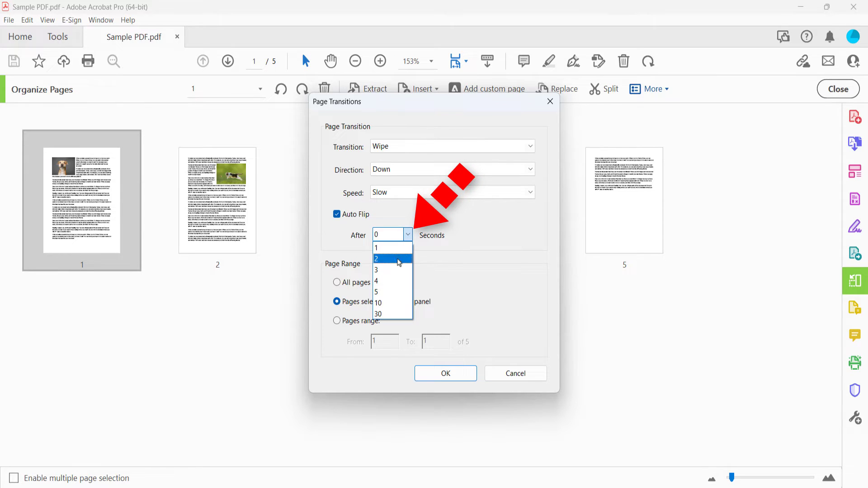
{"action": "left_click", "coordinate": [386, 294]}
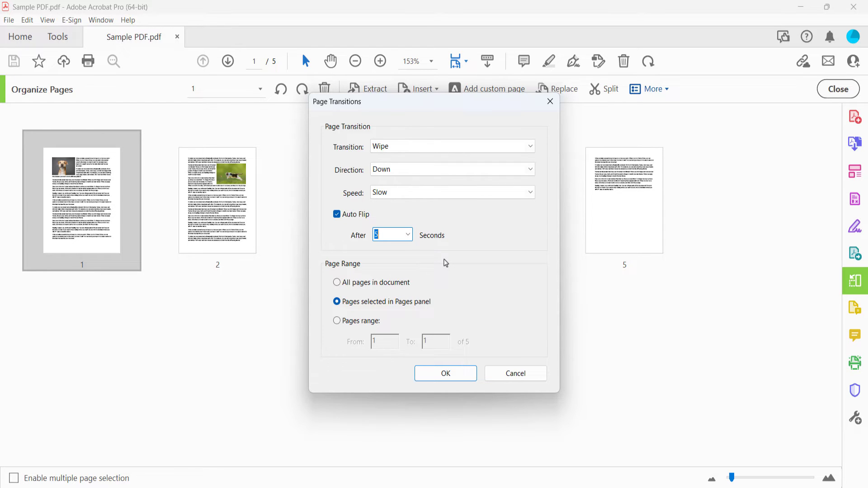
Step: Apply the transition to pages 2 through 4 and close Organize Pages
{"action": "left_click", "coordinate": [336, 321]}
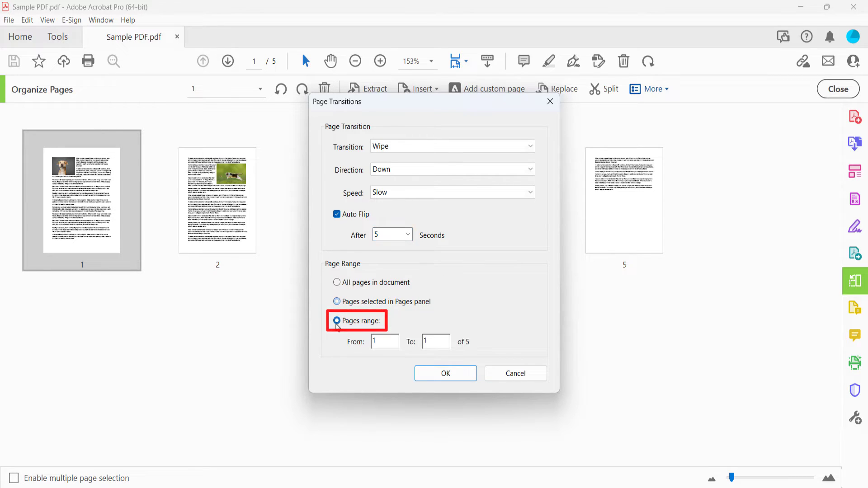
{"action": "double_click", "coordinate": [372, 340]}
{"action": "type", "text": "2"}
{"action": "double_click", "coordinate": [425, 341]}
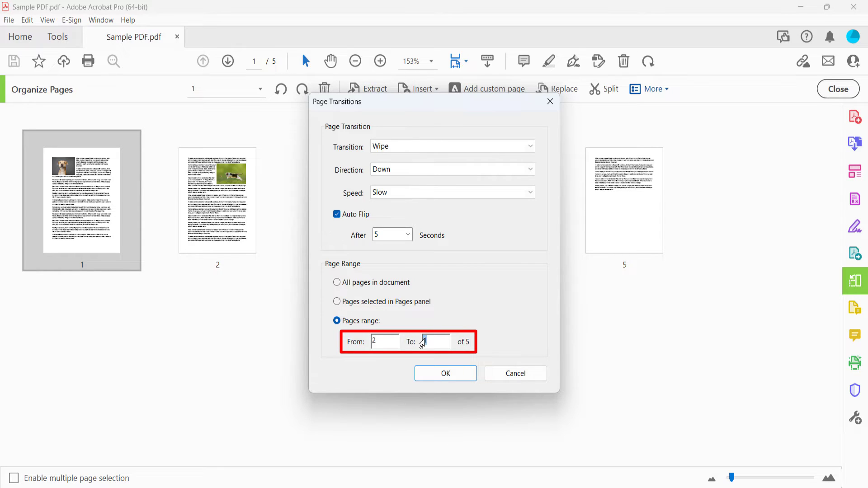
{"action": "type", "text": "4"}
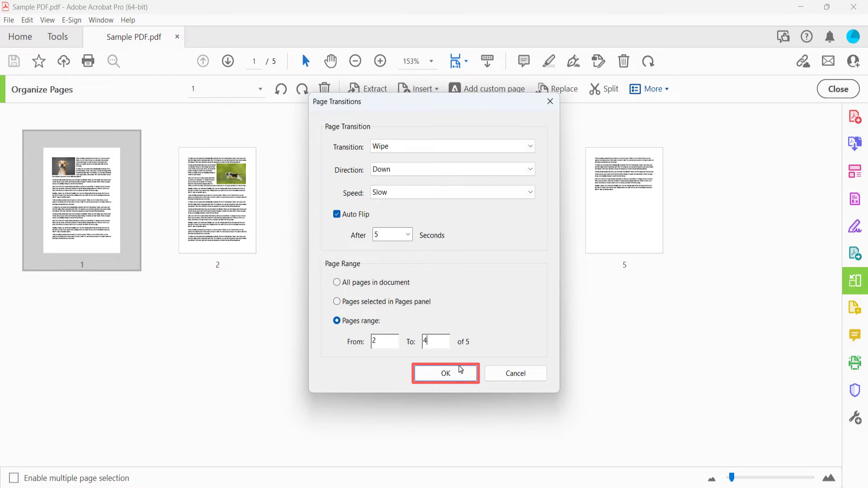
{"action": "left_click", "coordinate": [445, 373]}
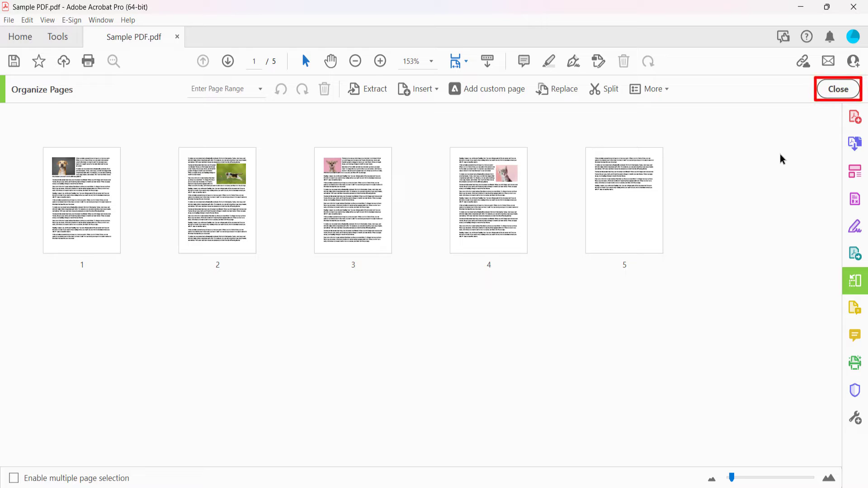
{"action": "left_click", "coordinate": [835, 88]}
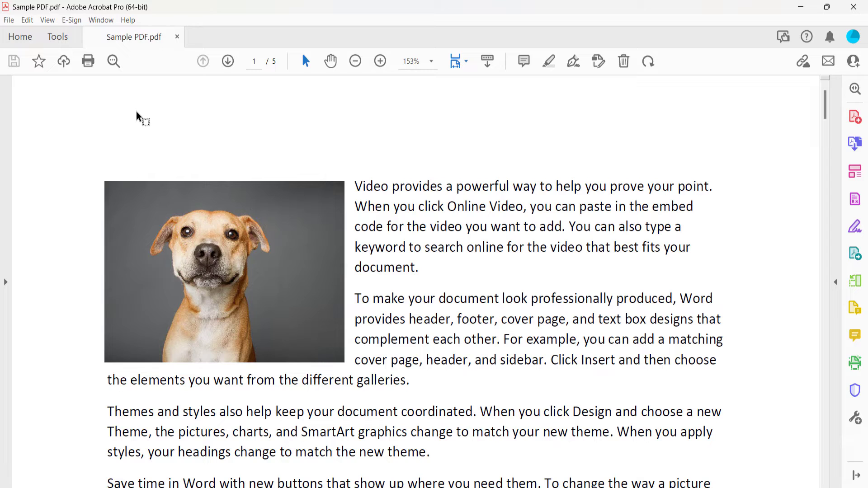
{"action": "left_click", "coordinate": [68, 38]}
{"action": "left_click", "coordinate": [68, 38]}
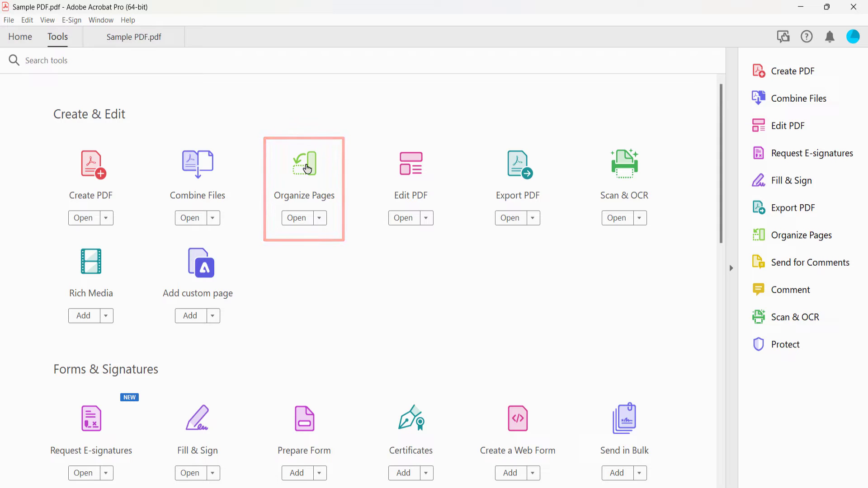
{"action": "left_click", "coordinate": [307, 170]}
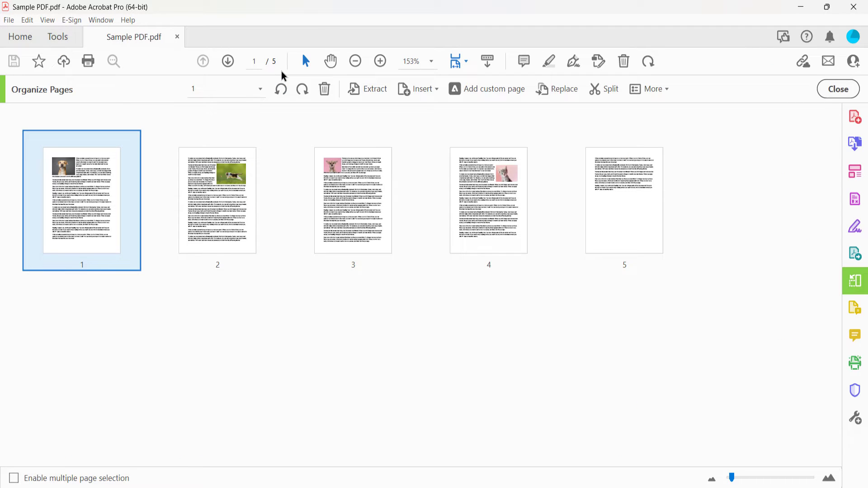
{"action": "left_click", "coordinate": [261, 89]}
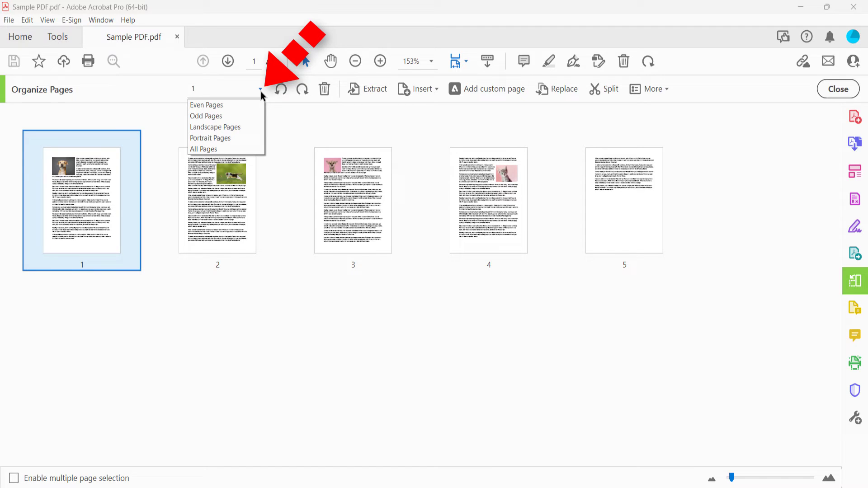
{"action": "left_click", "coordinate": [250, 104]}
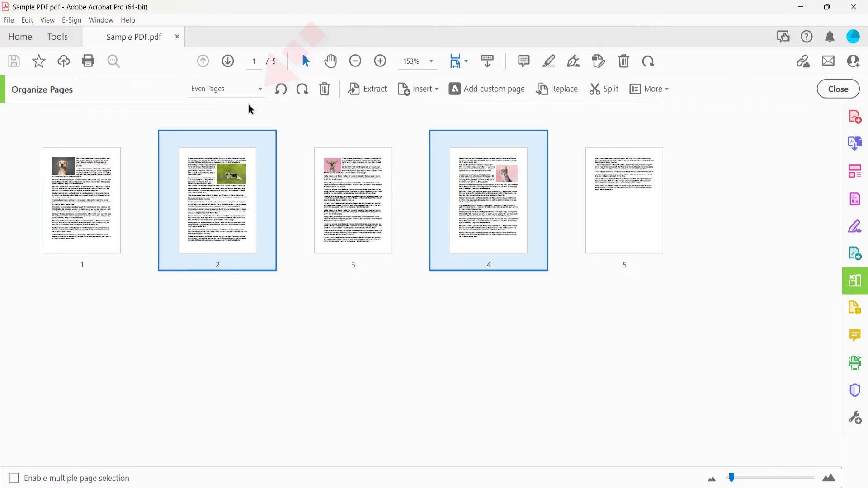
{"action": "left_click", "coordinate": [178, 355]}
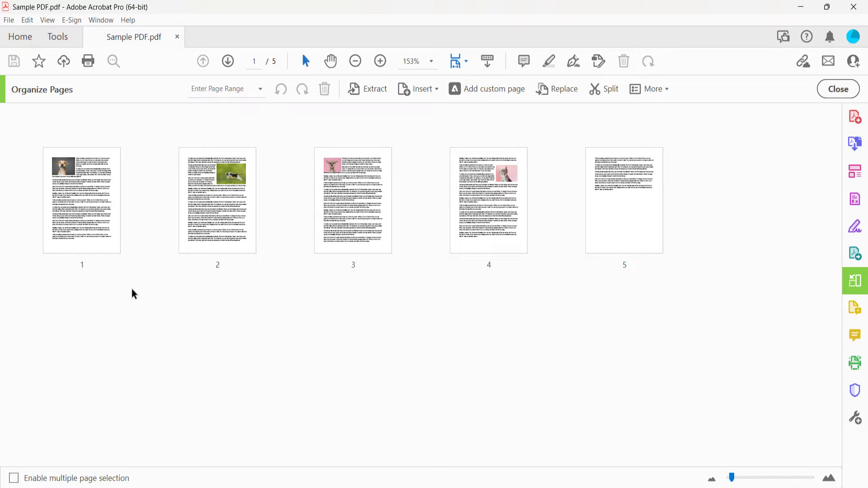
{"action": "left_click", "coordinate": [106, 244]}
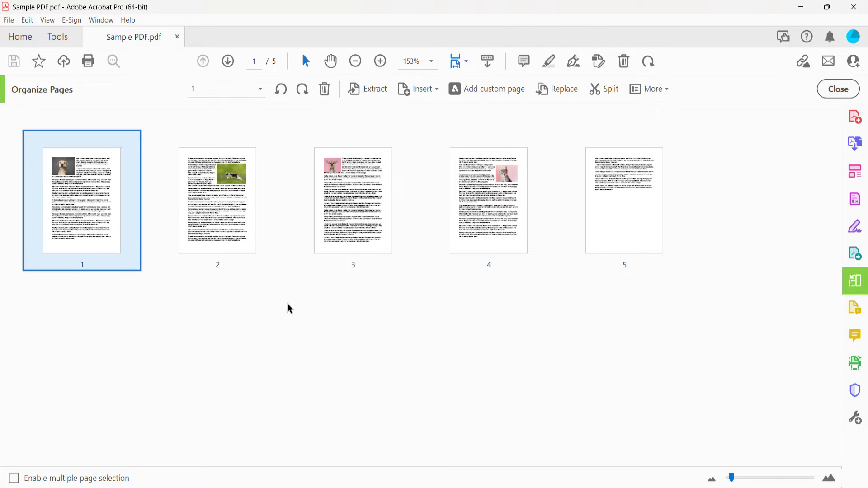
{"action": "key", "text": "shift"}
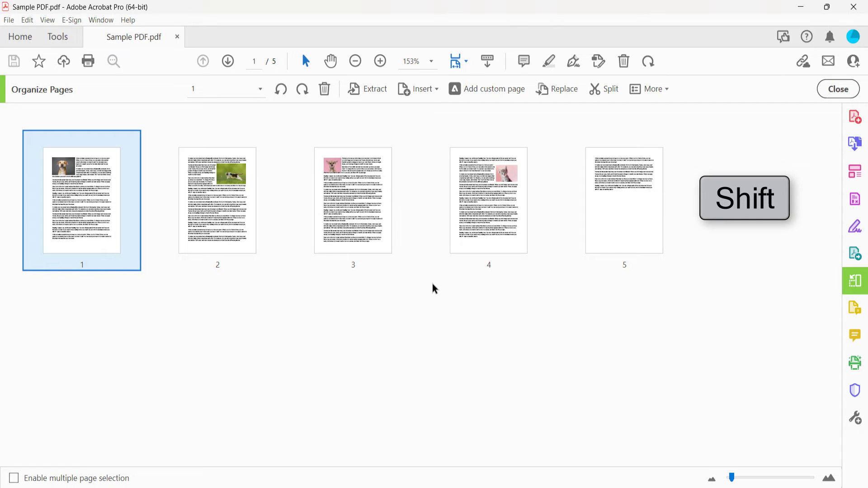
{"action": "left_click", "coordinate": [483, 238], "text": "shift"}
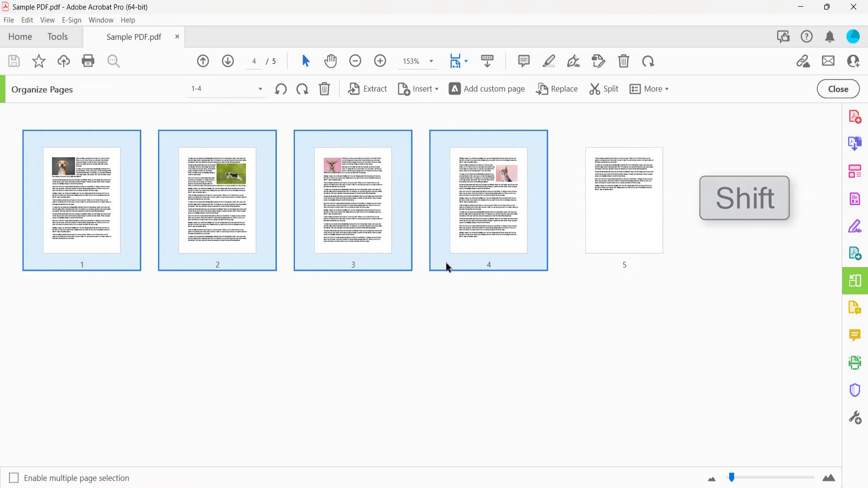
{"action": "left_click", "coordinate": [356, 324]}
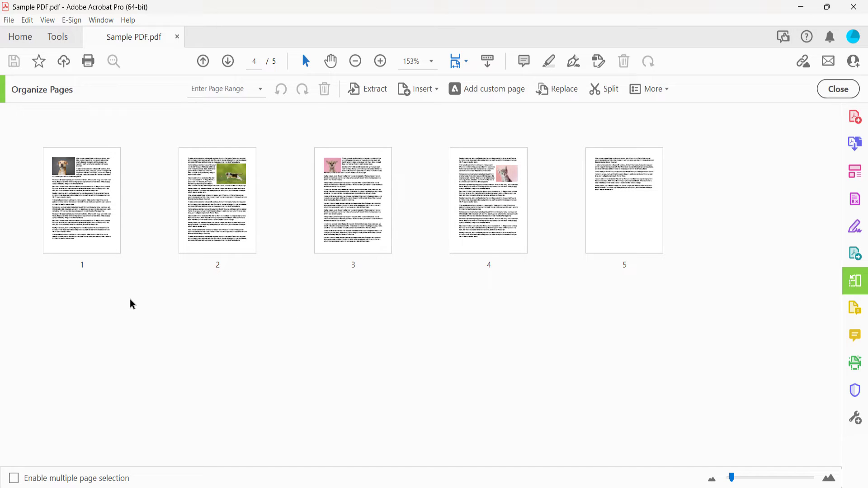
{"action": "left_click", "coordinate": [106, 246]}
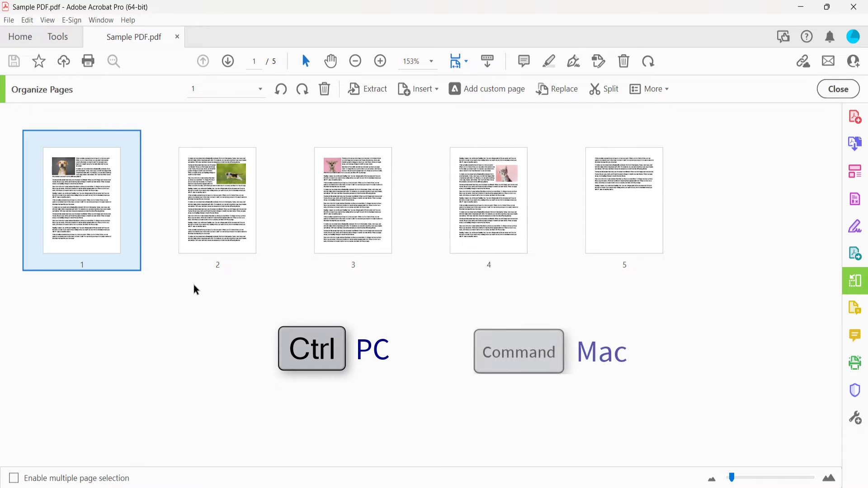
{"action": "left_click", "coordinate": [335, 248], "text": "ctrl"}
{"action": "left_click", "coordinate": [601, 245], "text": "ctrl"}
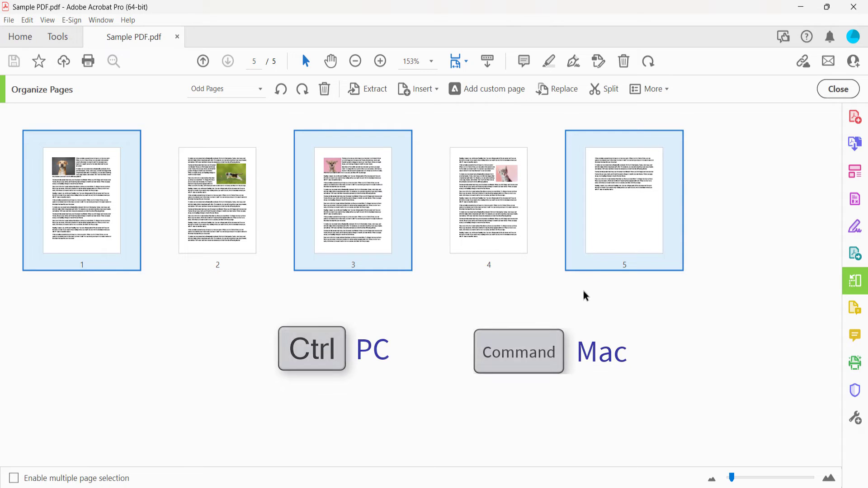
{"action": "left_click", "coordinate": [536, 332]}
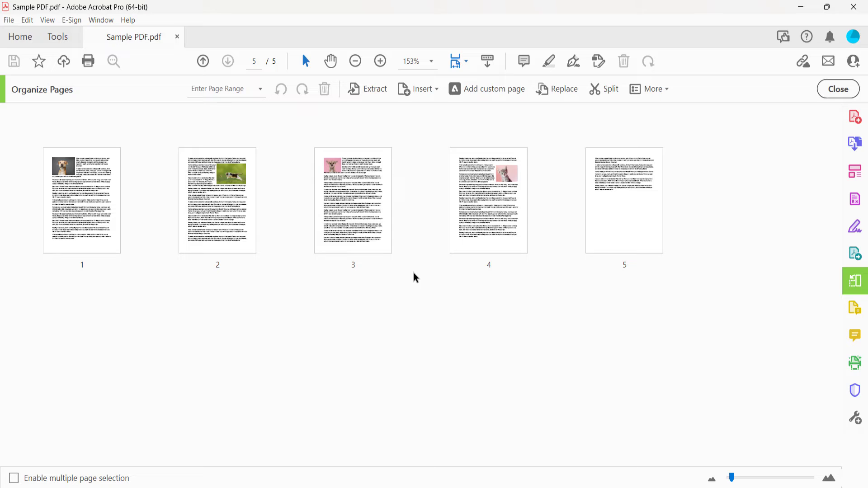
{"action": "left_click_drag", "start_coordinate": [421, 125], "coordinate": [698, 308]}
Step: Clear the pages 4–5 selection, enable multiple page selection, and select pages 2, 3 and 5
{"action": "left_click", "coordinate": [378, 390]}
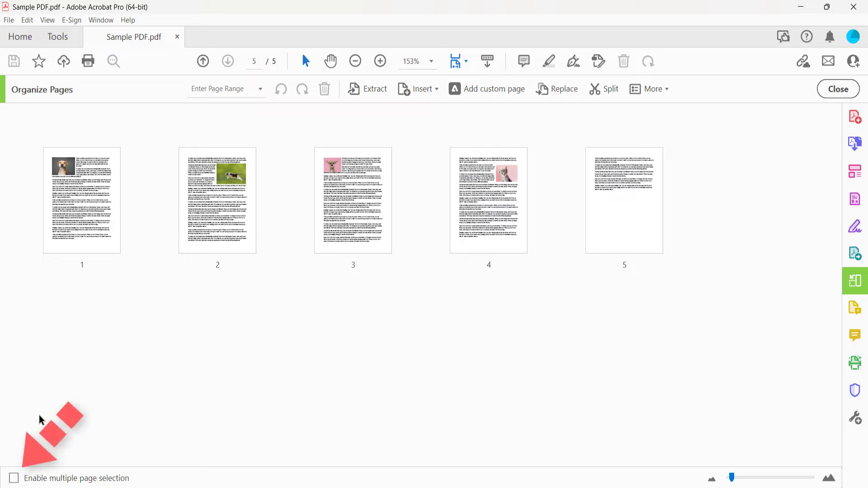
{"action": "left_click", "coordinate": [13, 479]}
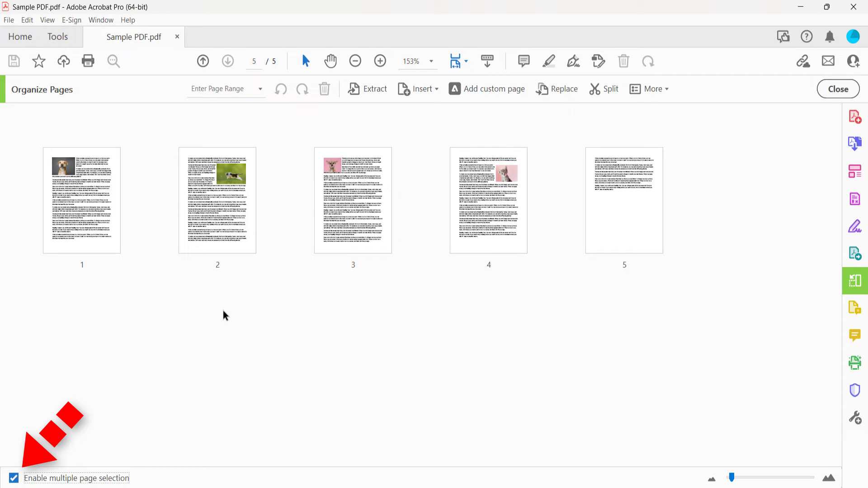
{"action": "left_click", "coordinate": [248, 246]}
{"action": "left_click", "coordinate": [344, 251]}
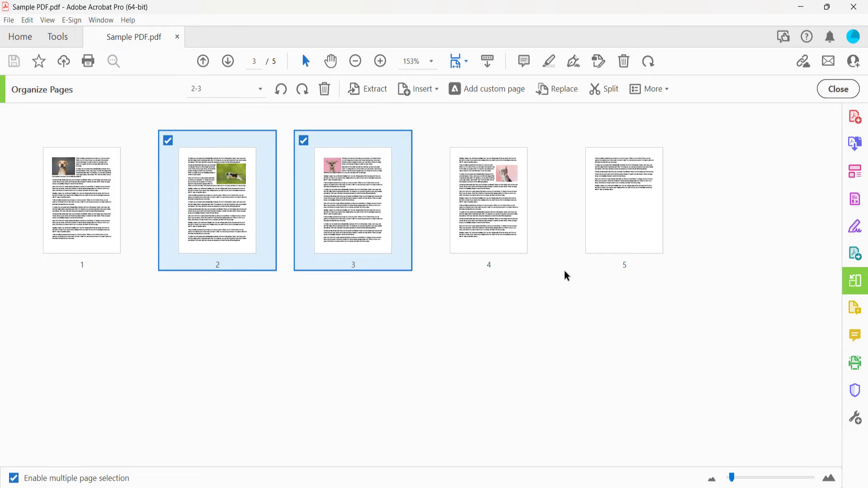
{"action": "left_click", "coordinate": [597, 244]}
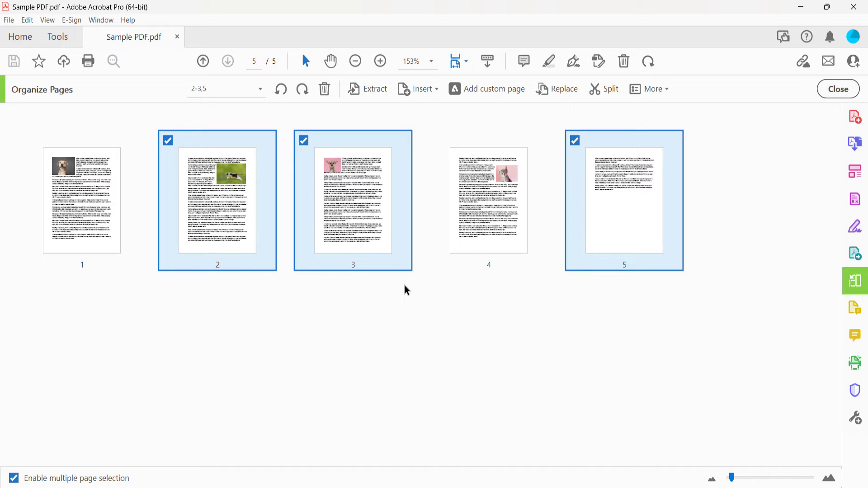
Step: Apply a Comb transition, Vertical direction at Medium speed, to selected pages 2, 3 and 5
{"action": "right_click", "coordinate": [405, 221]}
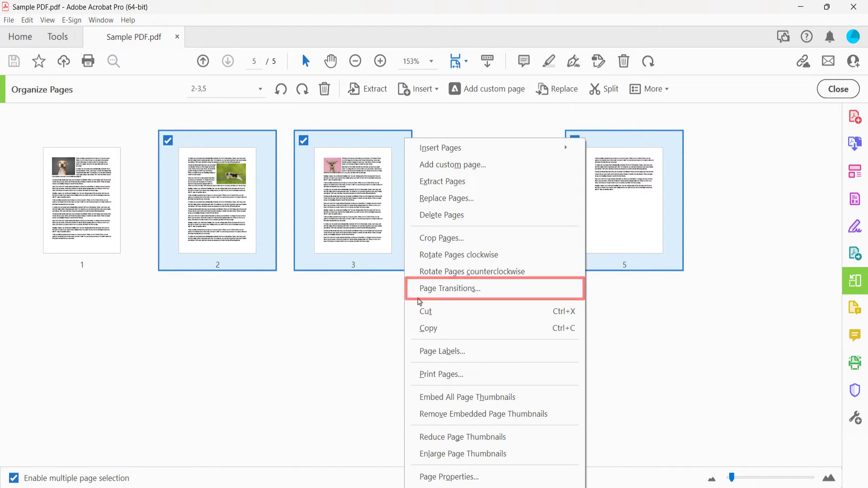
{"action": "left_click", "coordinate": [424, 289]}
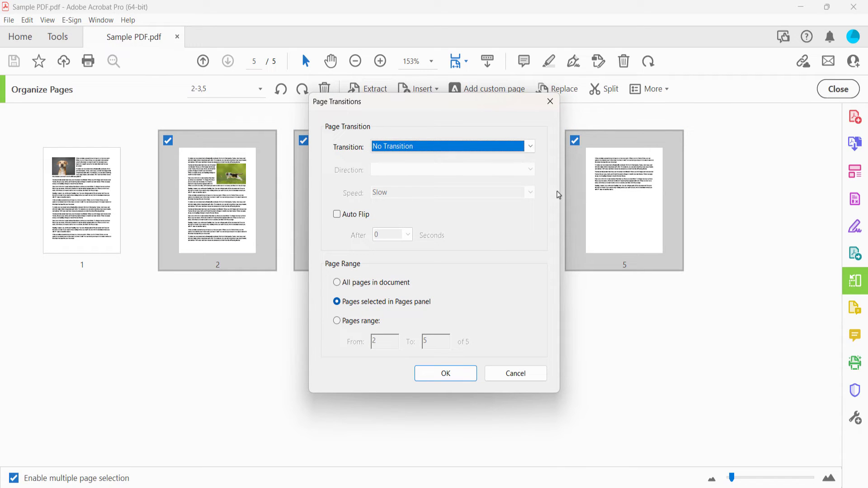
{"action": "left_click", "coordinate": [533, 151]}
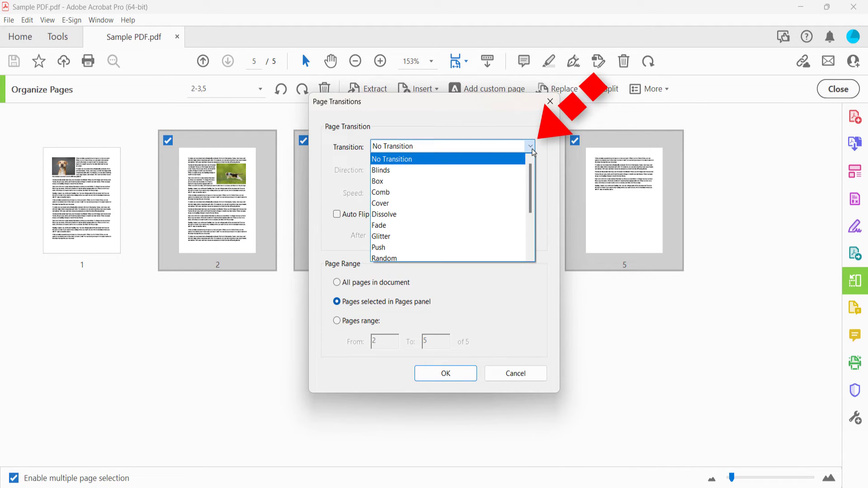
{"action": "left_click", "coordinate": [492, 196]}
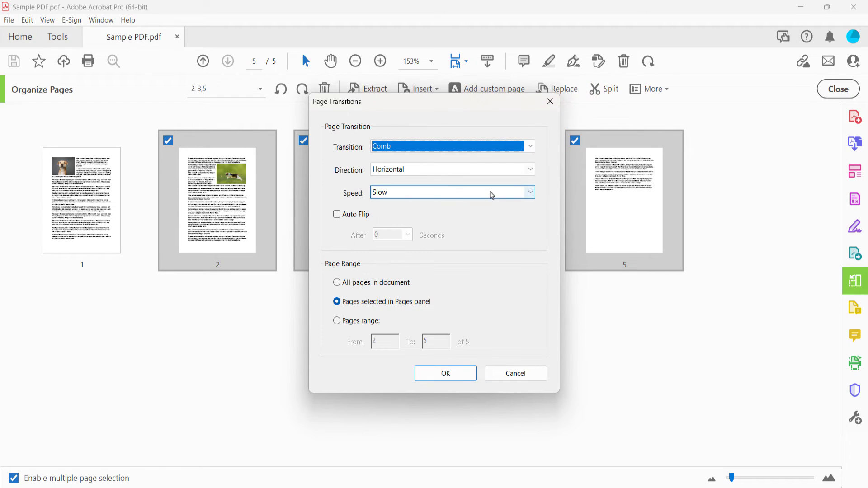
{"action": "left_click", "coordinate": [528, 170]}
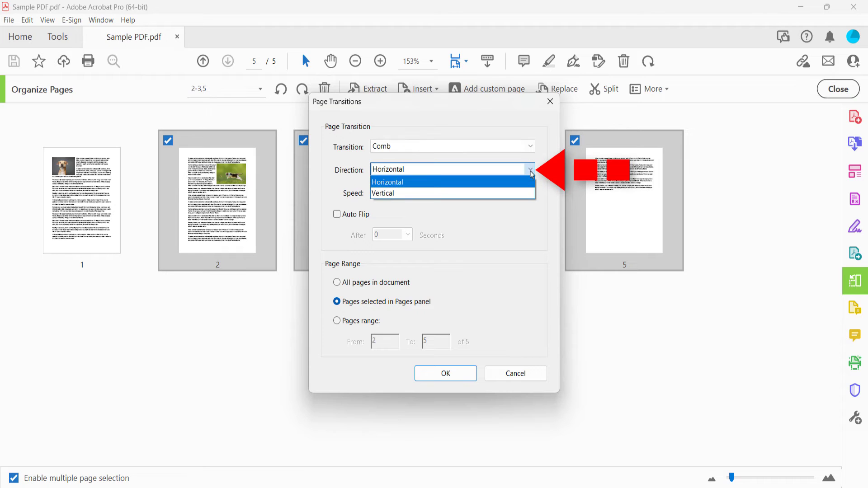
{"action": "left_click", "coordinate": [516, 194]}
{"action": "left_click", "coordinate": [528, 192]}
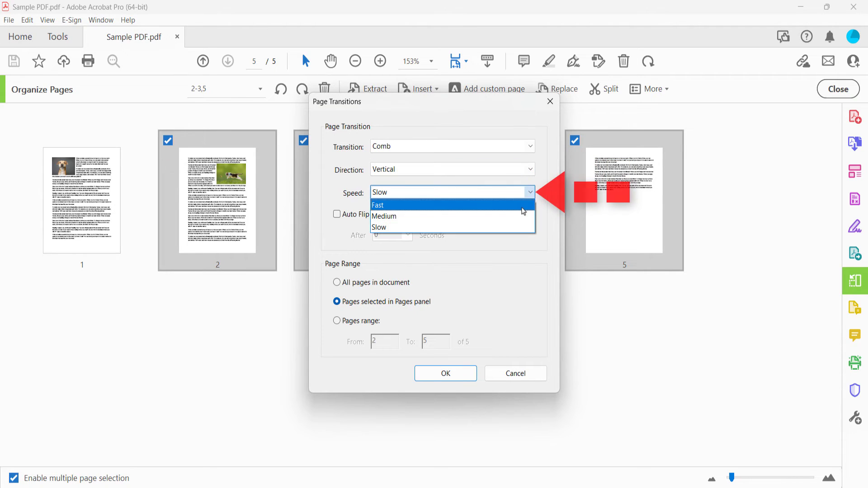
{"action": "left_click", "coordinate": [519, 219]}
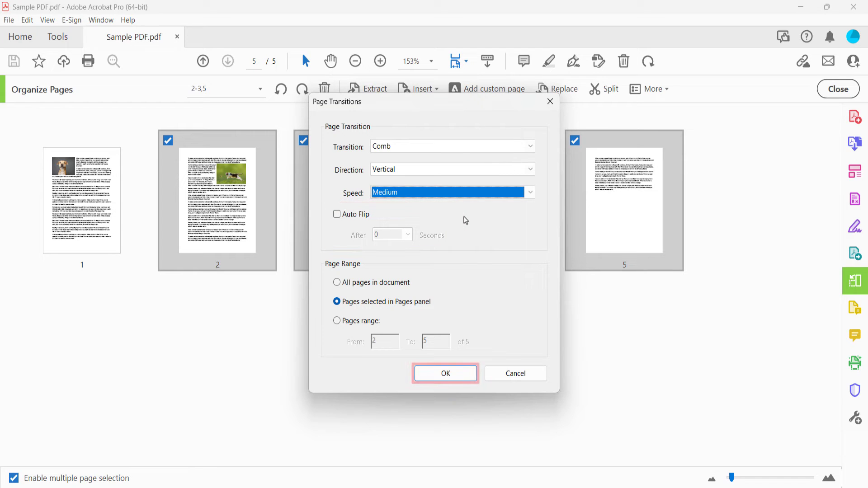
{"action": "left_click", "coordinate": [445, 375]}
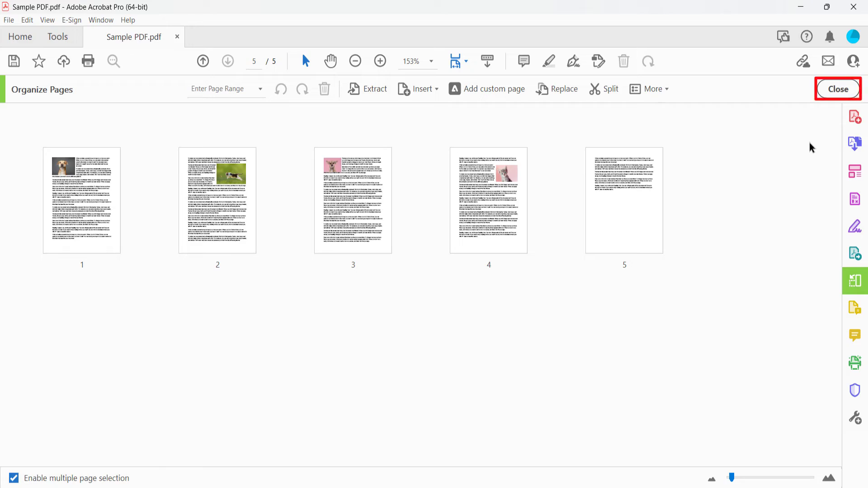
Step: Close the Organize Pages and Comment toolbars to return to the regular document view
{"action": "left_click", "coordinate": [825, 88]}
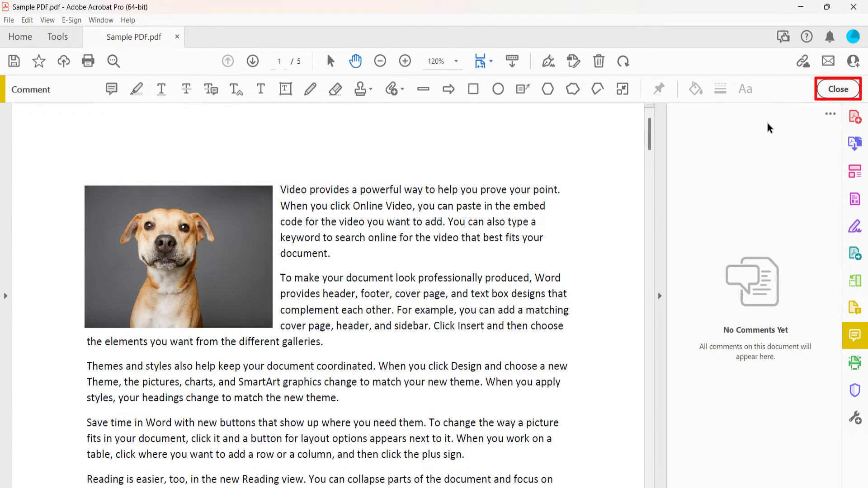
{"action": "left_click", "coordinate": [834, 90]}
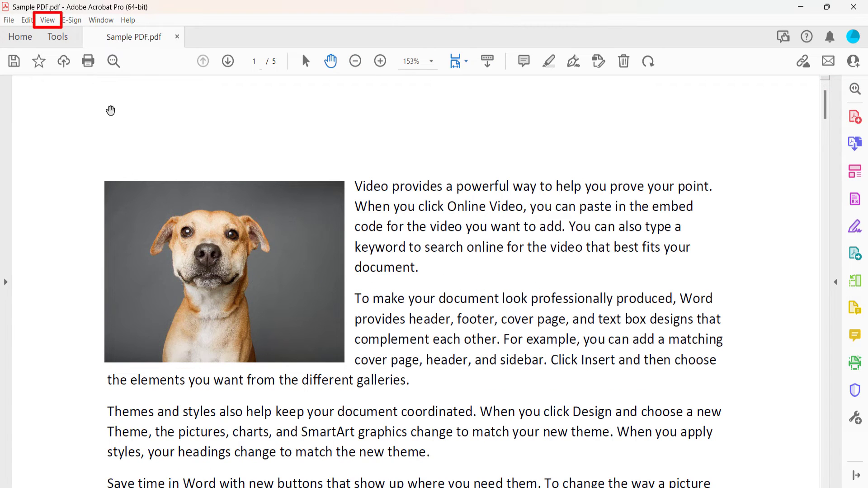
Step: Switch to Full Screen Mode and advance through three pages to preview the transitions
{"action": "left_click", "coordinate": [49, 20]}
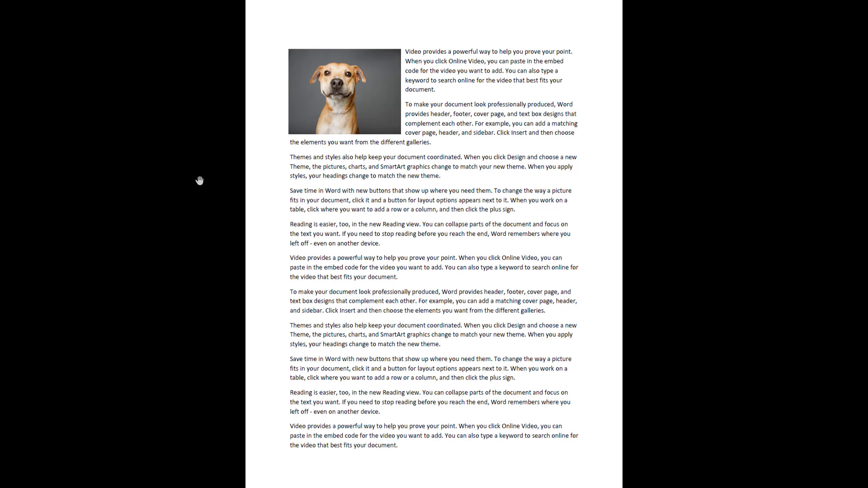
{"action": "left_click", "coordinate": [199, 180]}
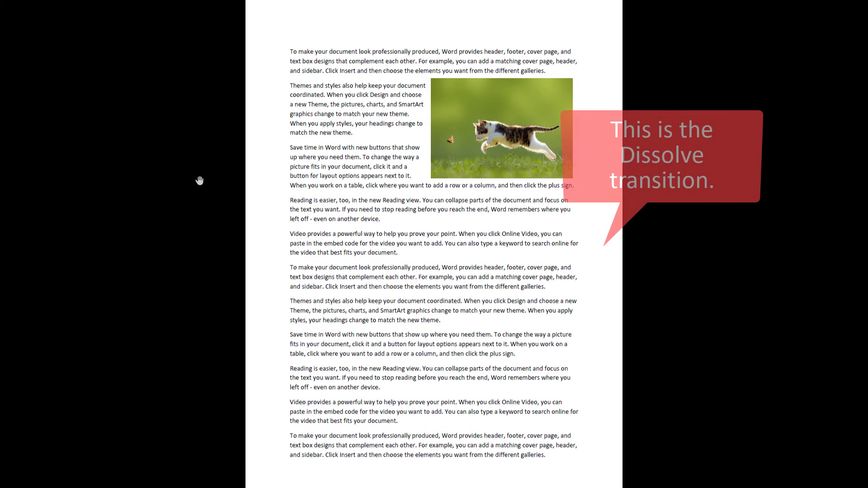
{"action": "left_click", "coordinate": [199, 181]}
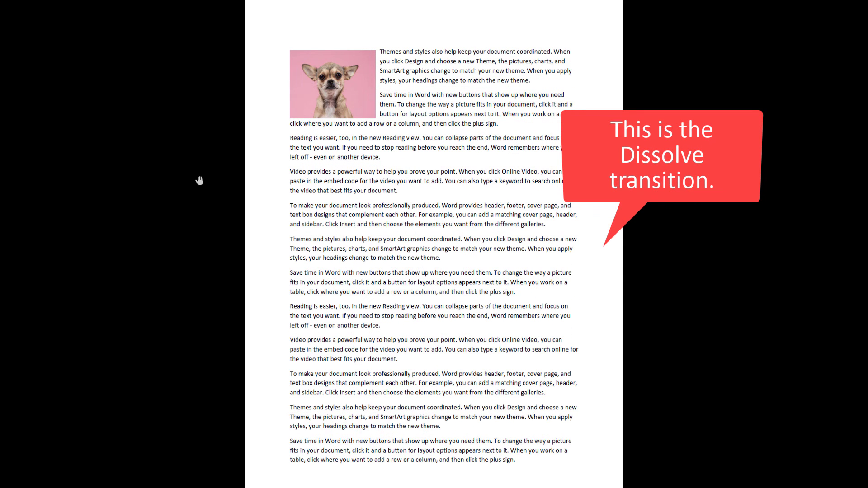
{"action": "left_click", "coordinate": [199, 181]}
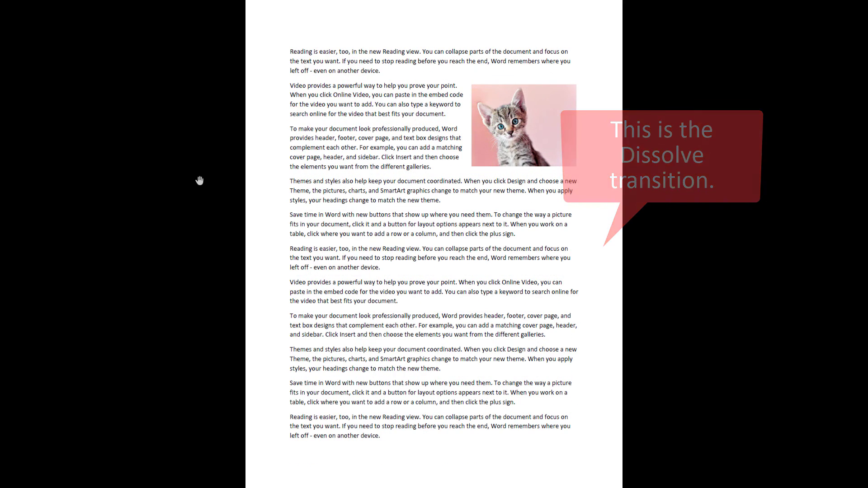